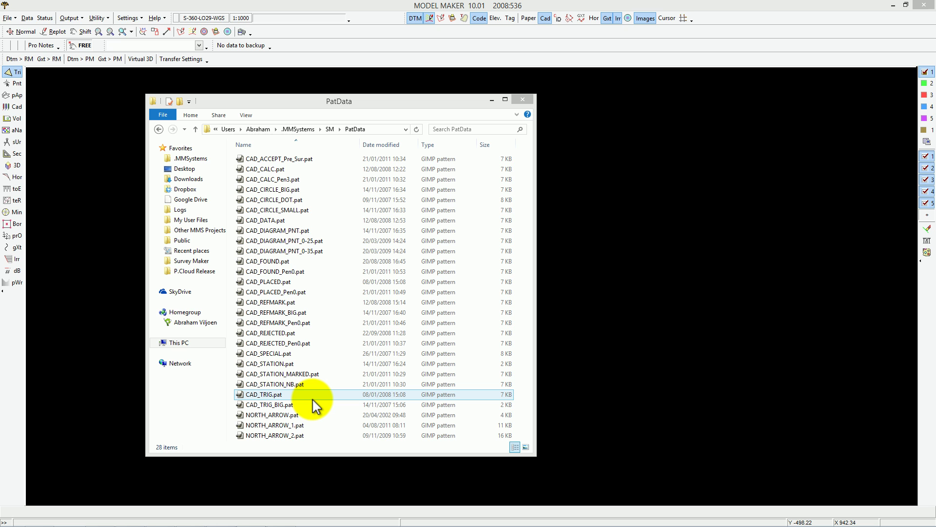
# - Minimise the PatData folder window and load the CAD_CIRCLE_BIG.pat pattern for single placement
pyautogui.click(492, 99)
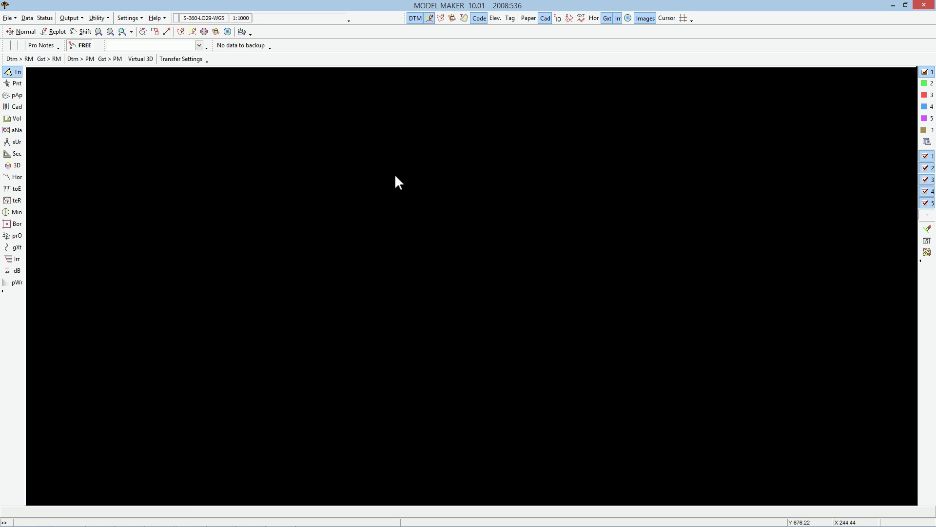
pyautogui.click(18, 107)
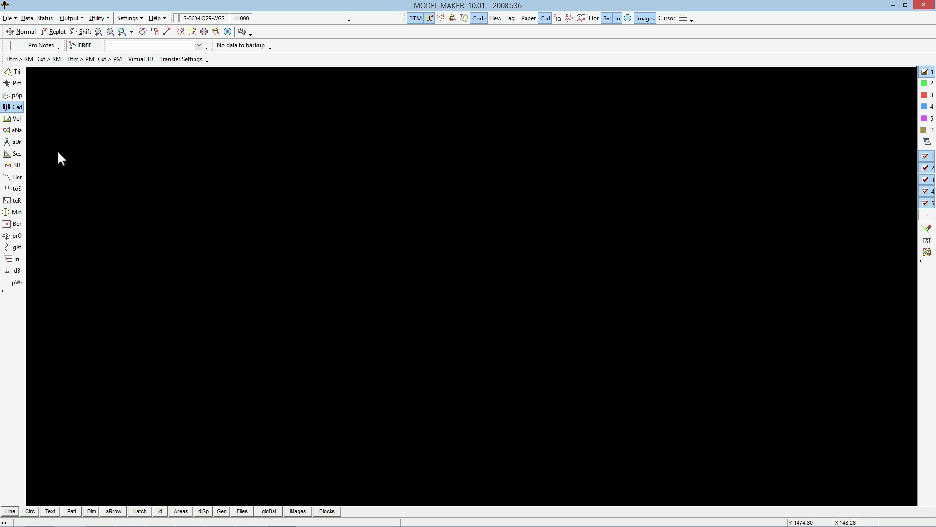
pyautogui.click(73, 511)
pyautogui.click(32, 512)
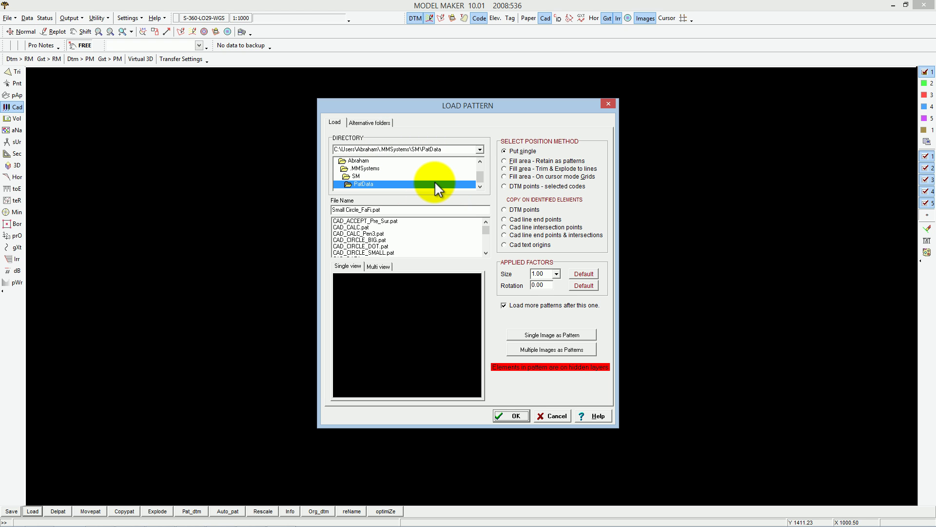
pyautogui.moveTo(486, 230)
pyautogui.mouseDown()
pyautogui.moveTo(486, 242)
pyautogui.moveTo(486, 229)
pyautogui.mouseUp()
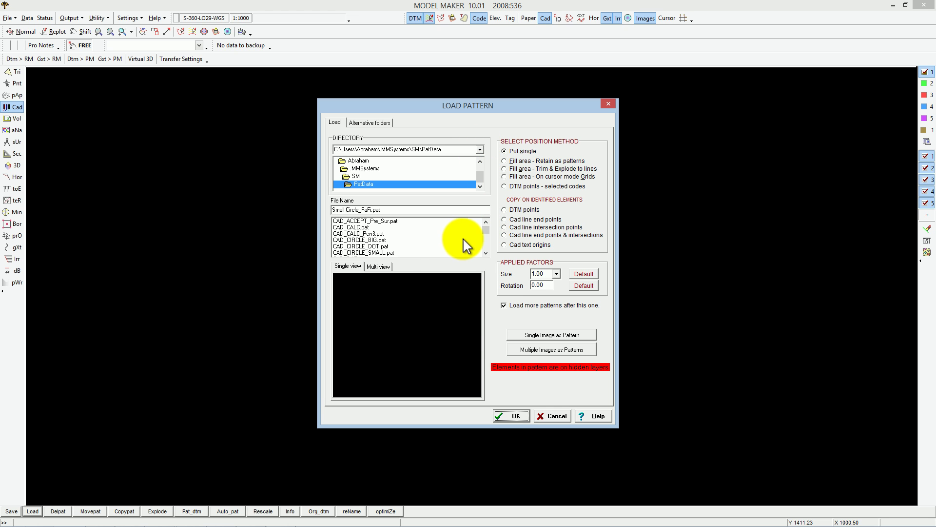
pyautogui.click(379, 239)
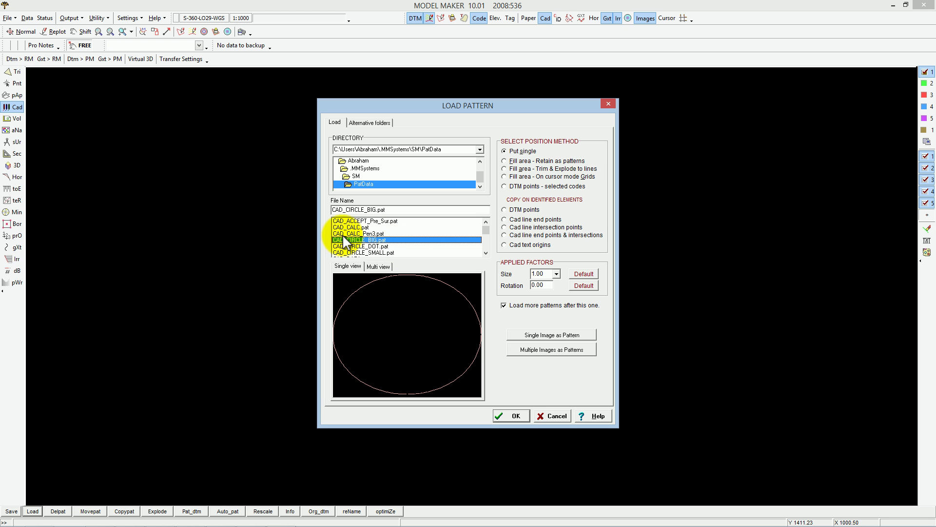
pyautogui.click(508, 416)
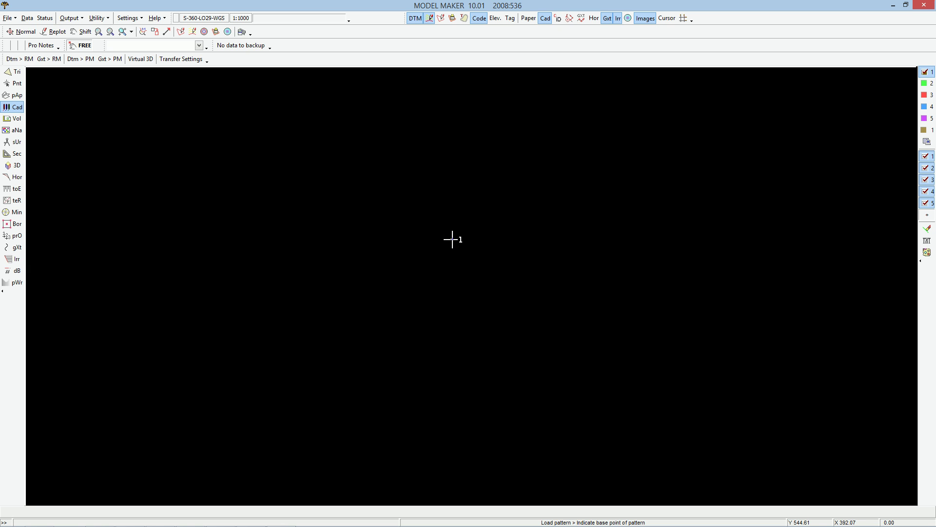
# - Place the pattern's base point at fixed coordinates Y 0, X 0, cancel further placements and fit the circle in view
pyautogui.rightClick(452, 238)
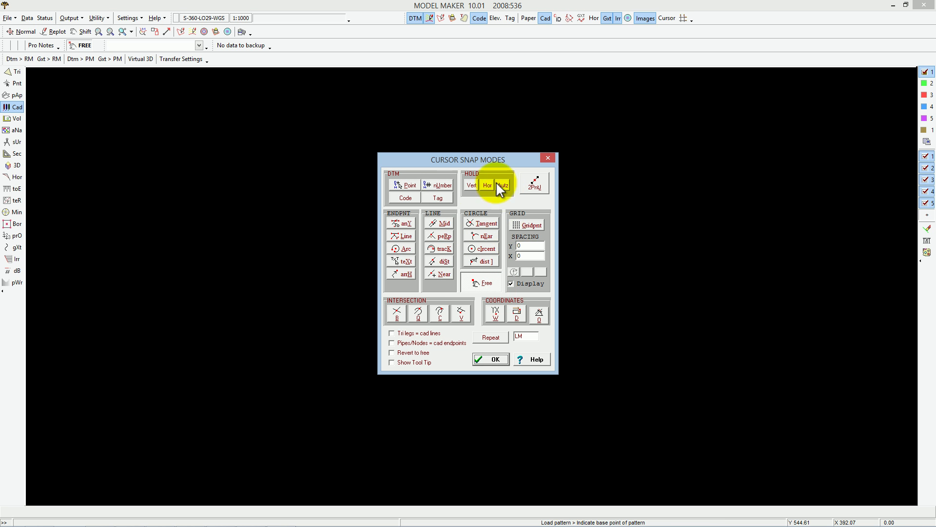
pyautogui.click(501, 315)
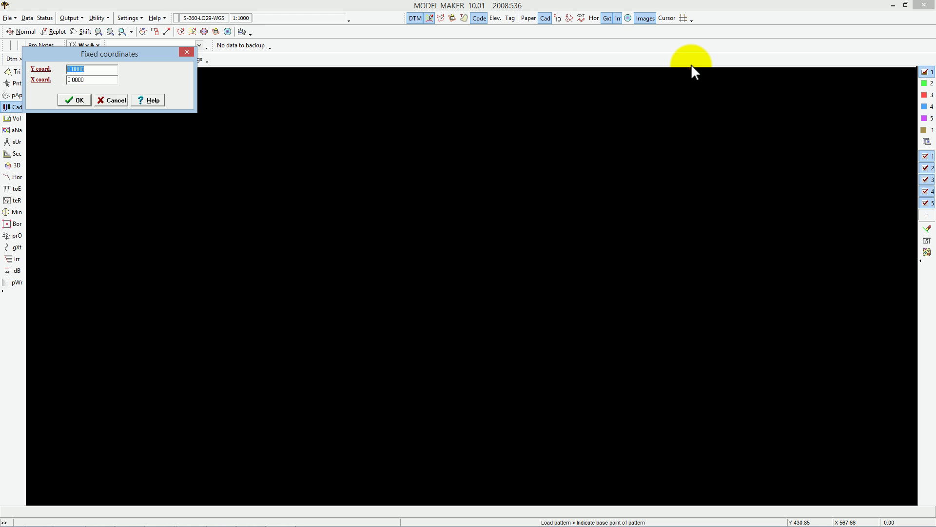
pyautogui.click(117, 100)
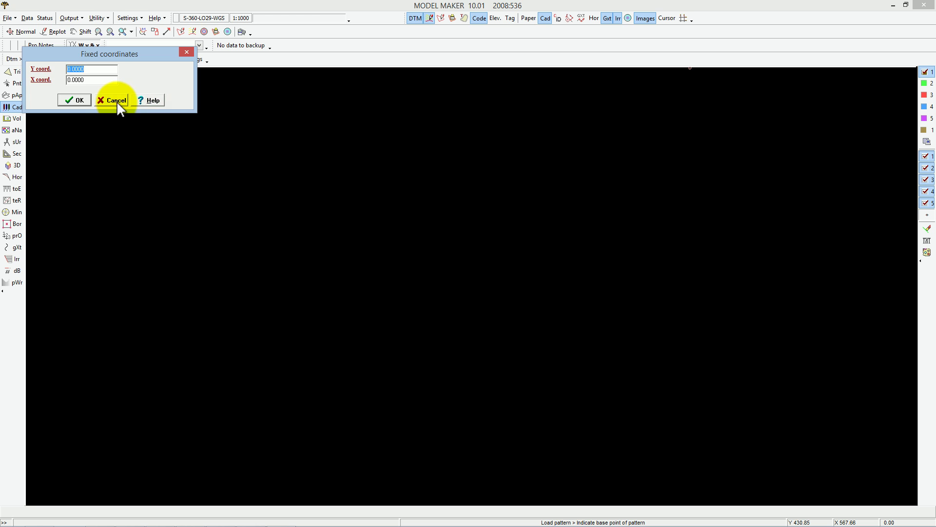
pyautogui.click(276, 173)
pyautogui.click(551, 415)
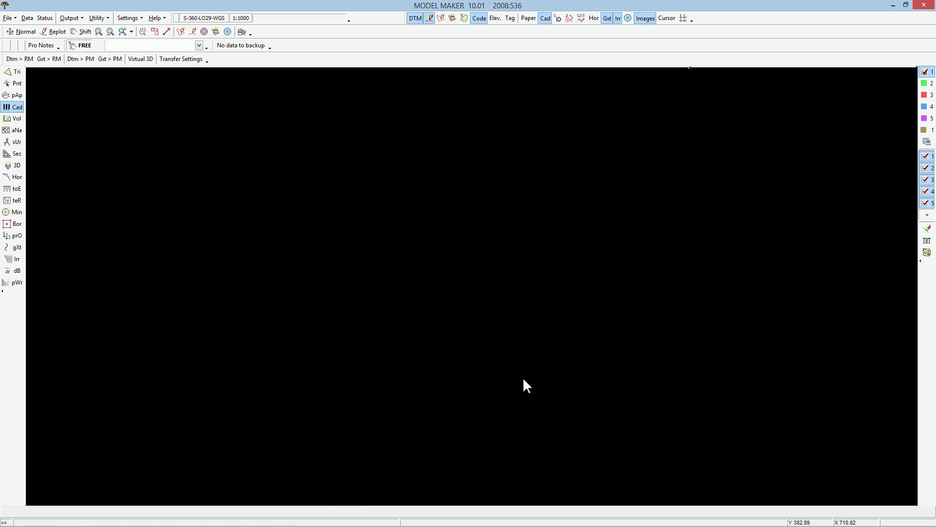
pyautogui.click(19, 32)
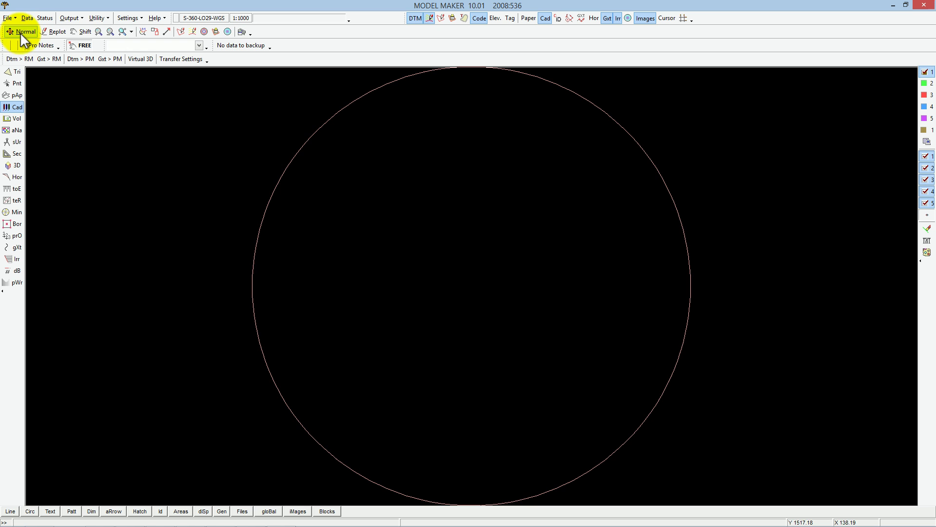
pyautogui.scroll(-3, 384, 349)
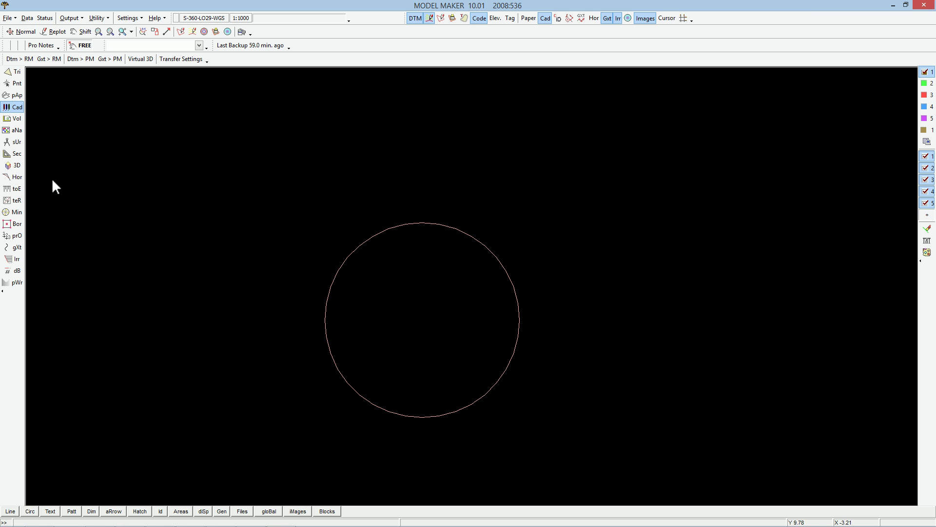
# - Explode all the patterns in the drawing
pyautogui.click(12, 106)
pyautogui.click(73, 511)
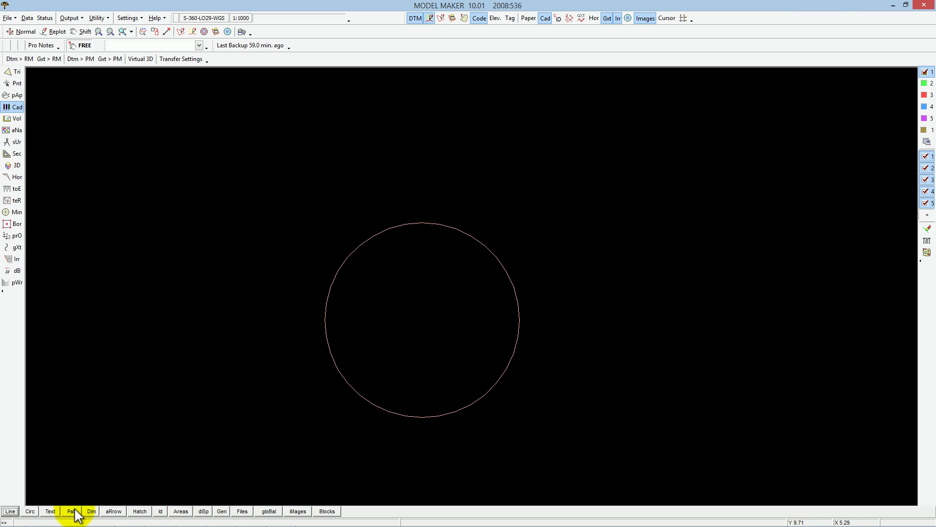
pyautogui.click(157, 511)
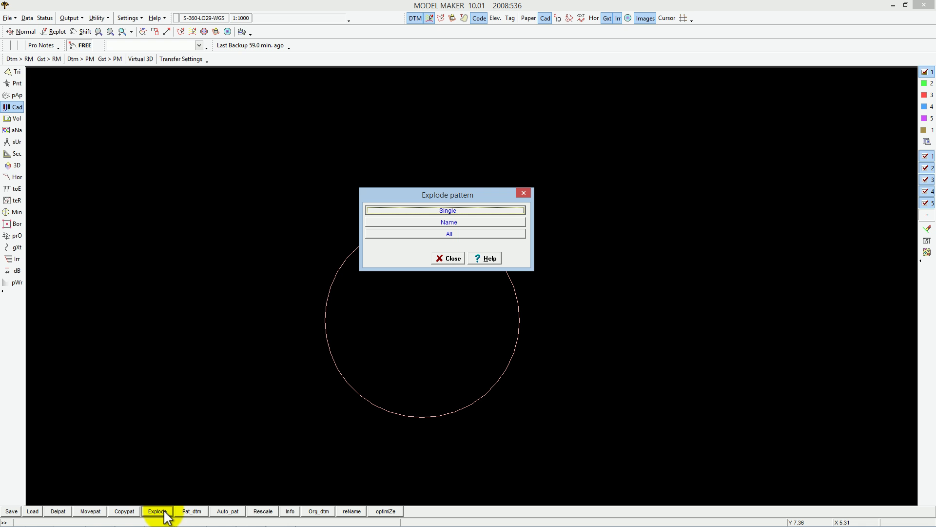
pyautogui.click(455, 235)
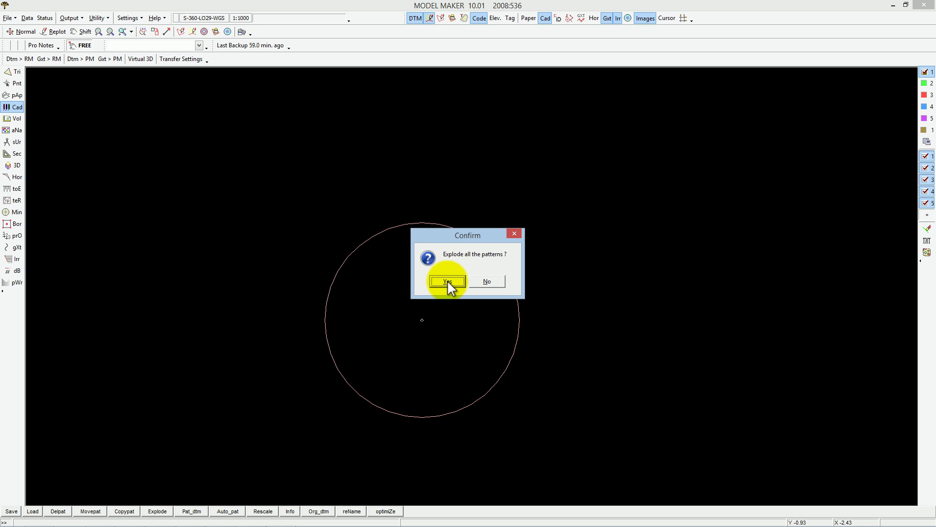
pyautogui.click(448, 281)
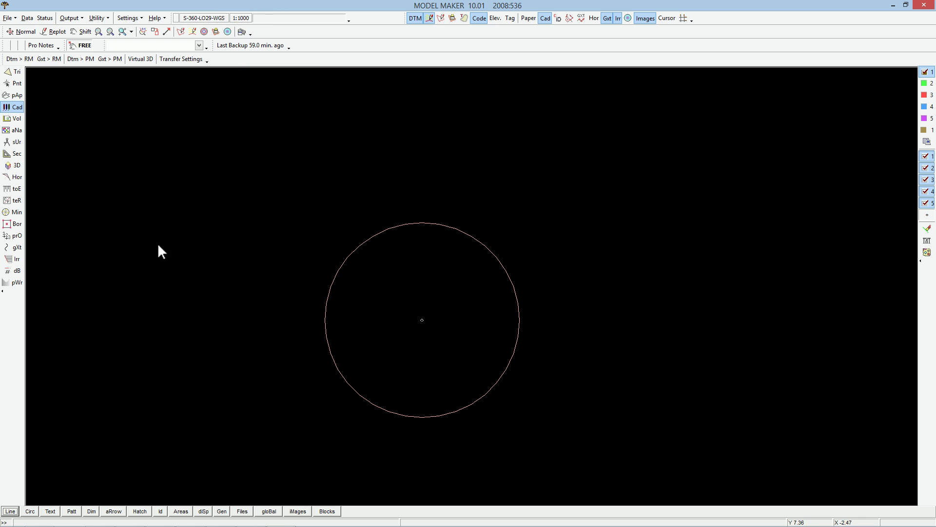
# - Set the radius of the exploded circle to 1.25 through its circle information
pyautogui.click(30, 510)
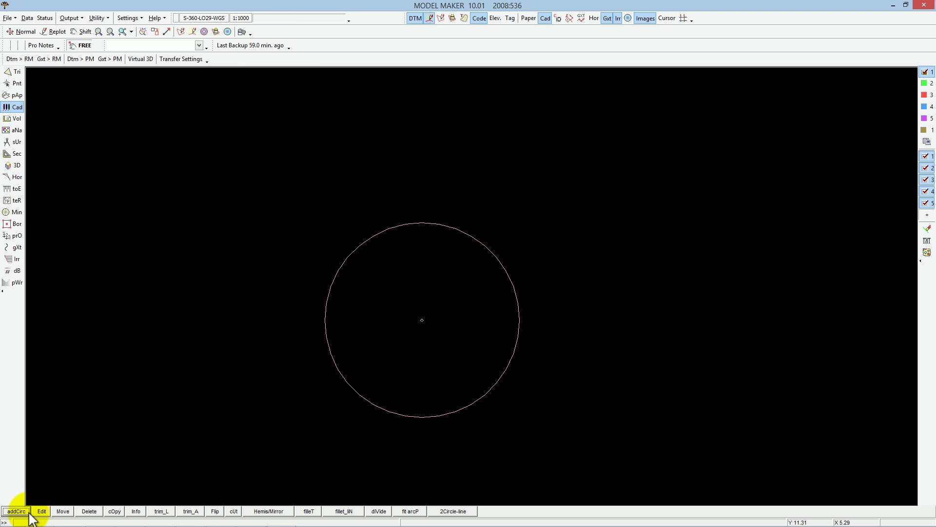
pyautogui.click(136, 511)
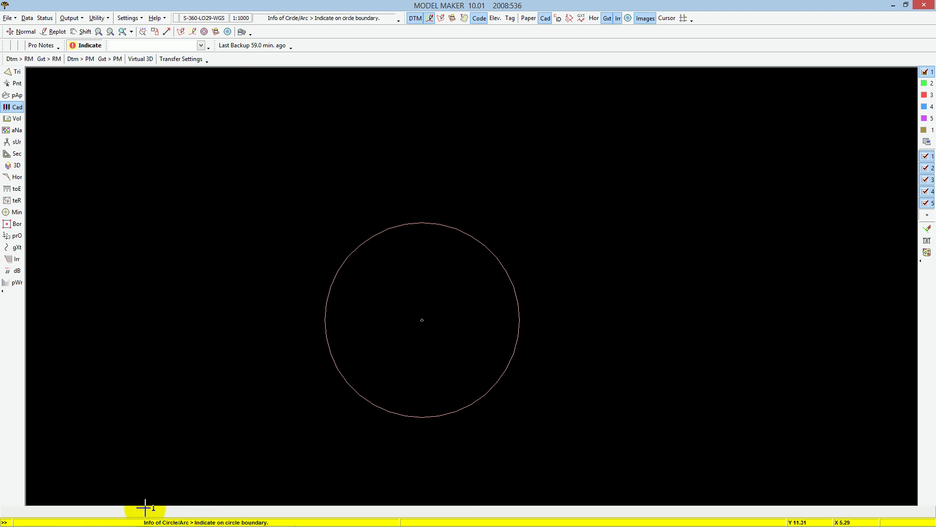
pyautogui.click(445, 295)
pyautogui.click(452, 255)
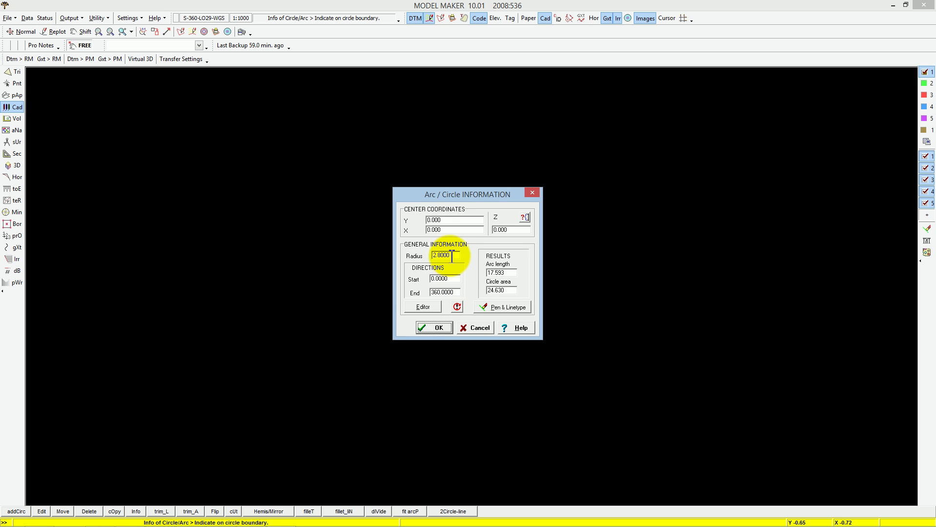
pyautogui.click(428, 255)
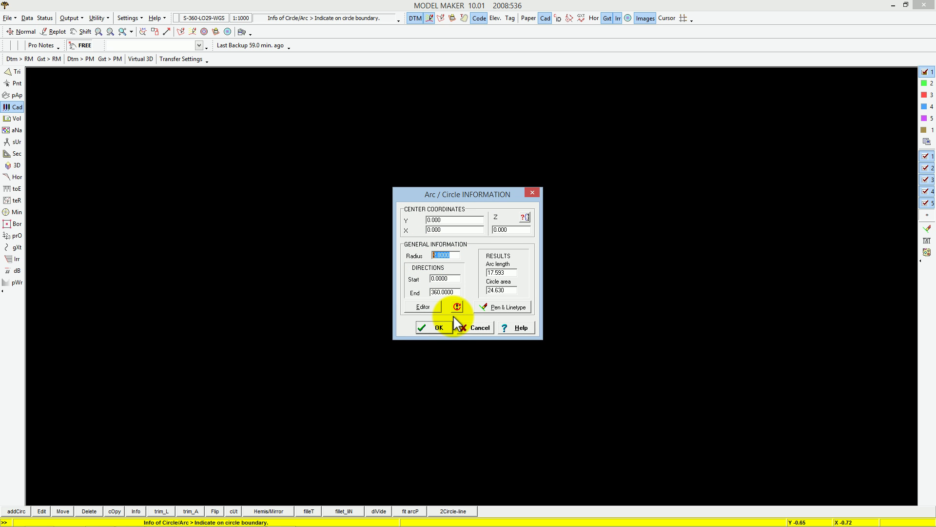
pyautogui.click(459, 255)
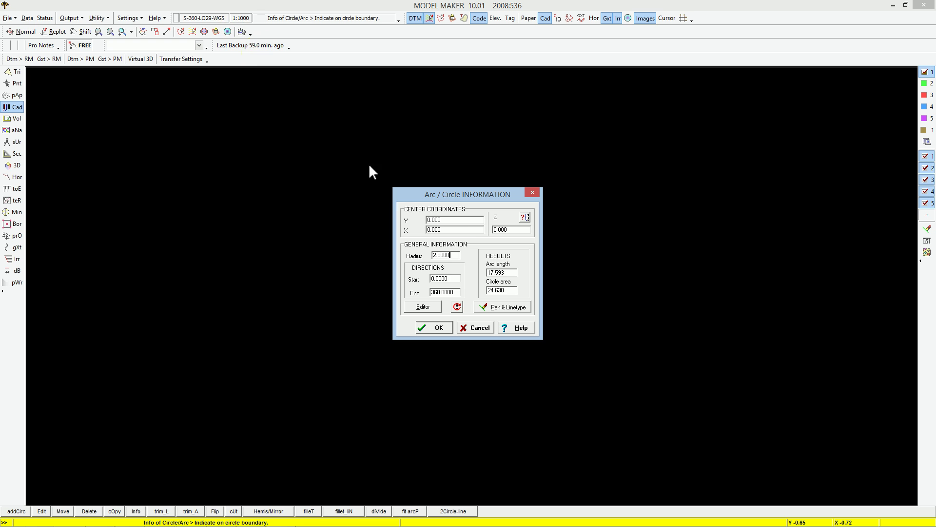
pyautogui.moveTo(458, 255); pyautogui.dragTo(419, 255)
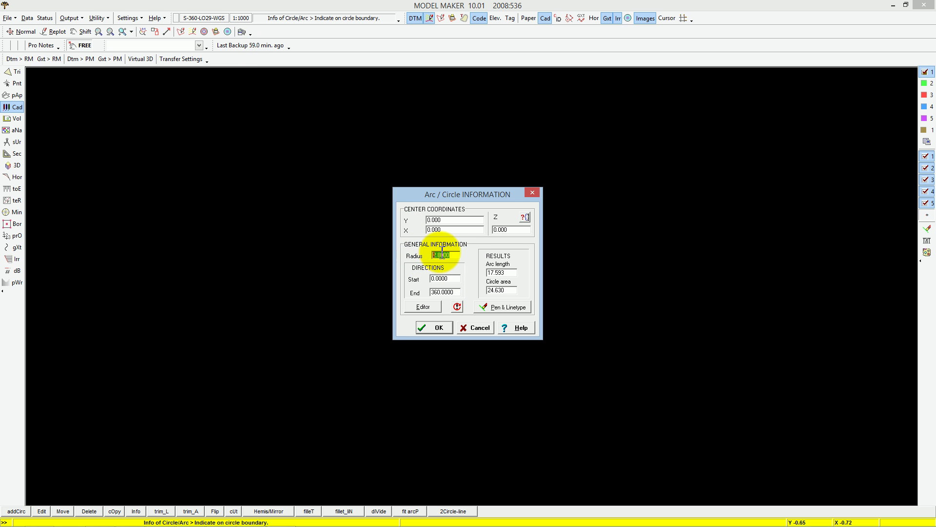
pyautogui.click(456, 255)
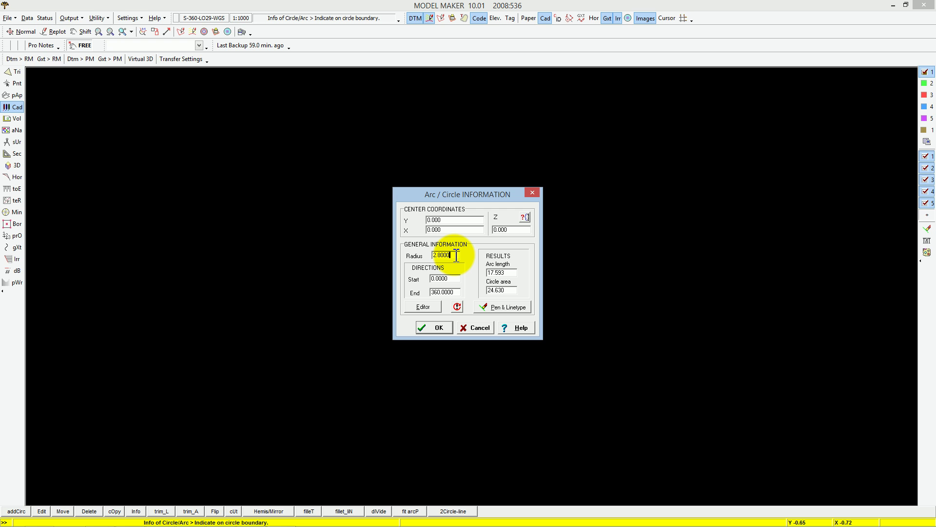
pyautogui.moveTo(457, 255); pyautogui.dragTo(417, 252)
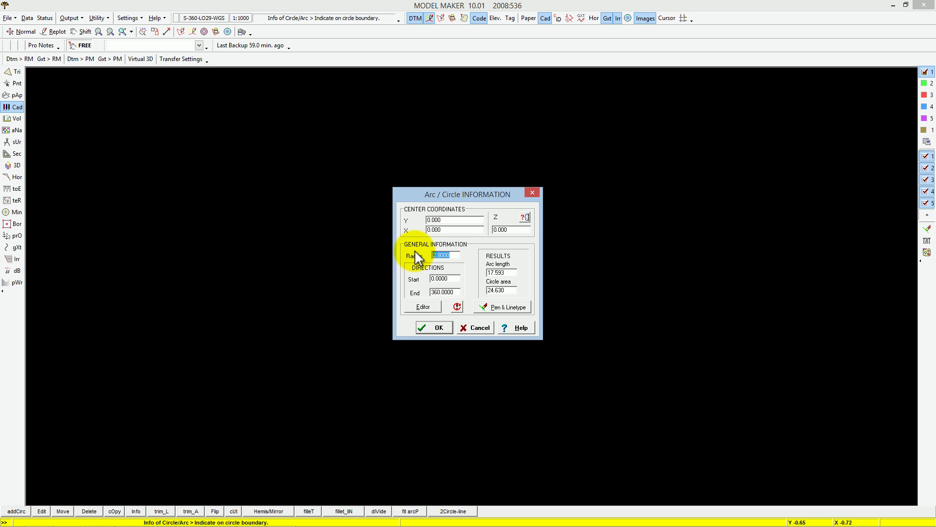
pyautogui.write('1.25')
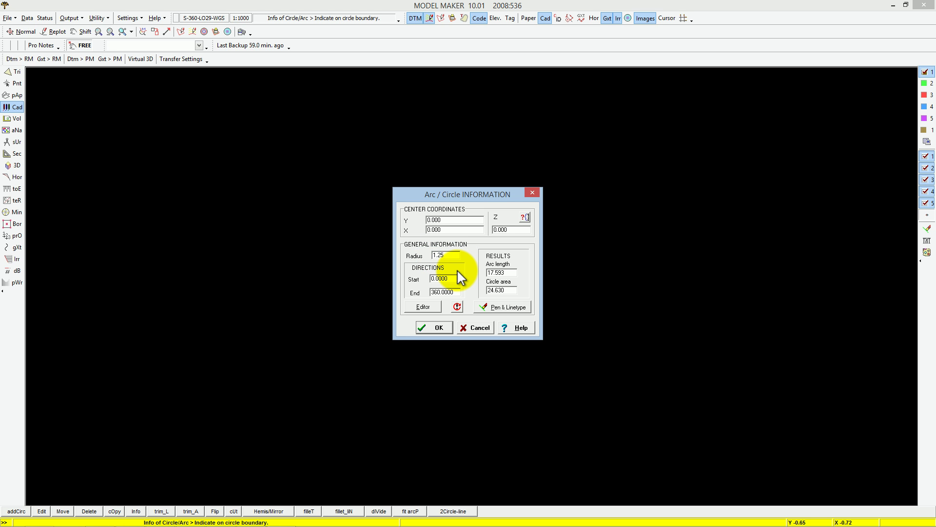
pyautogui.click(433, 328)
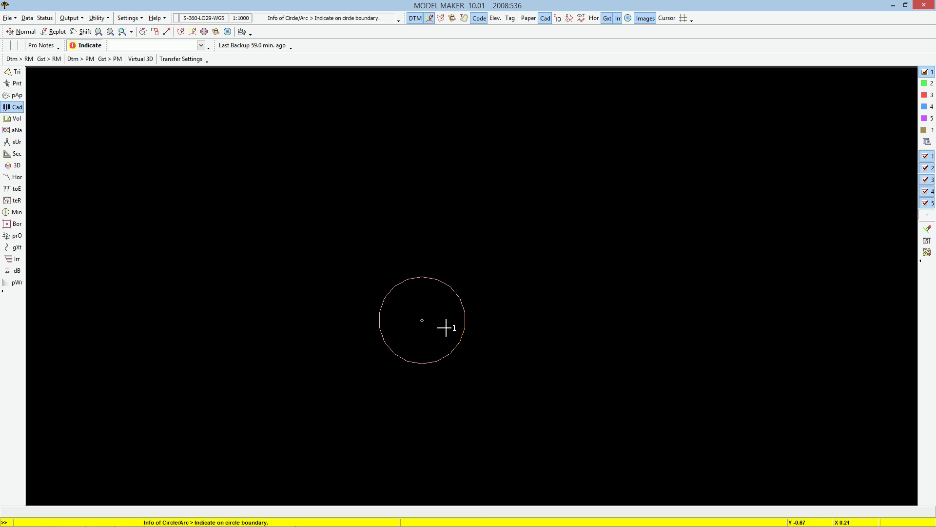
pyautogui.press('Escape')
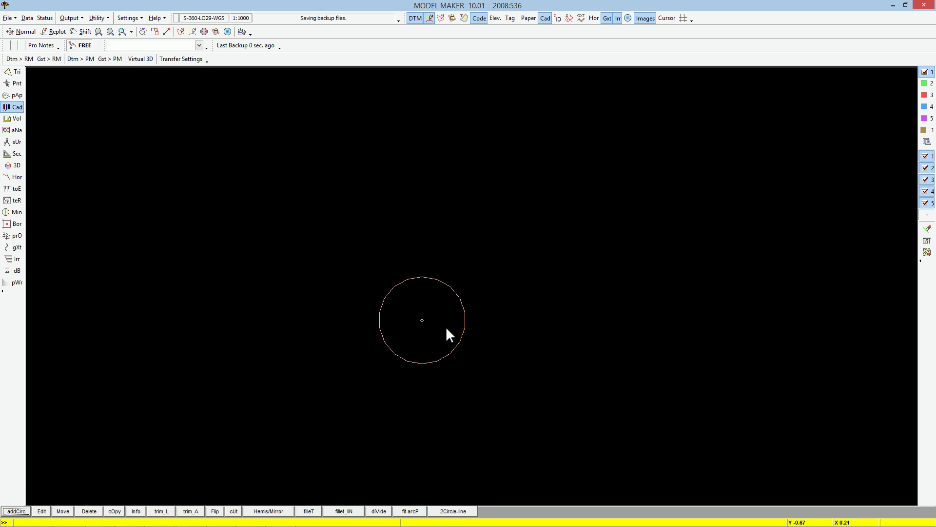
pyautogui.press('Escape')
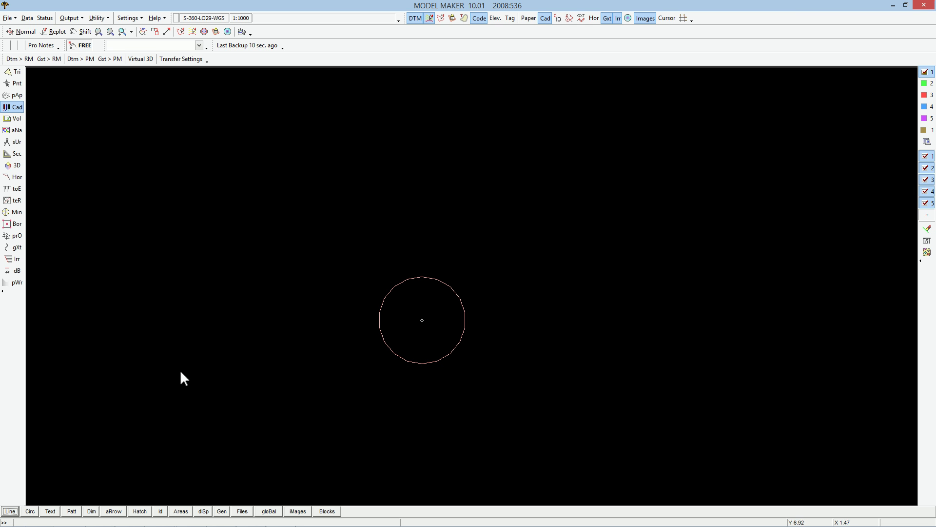
# - Start a new CAD identification and identify all the elements, with every element type included
pyautogui.click(7, 111)
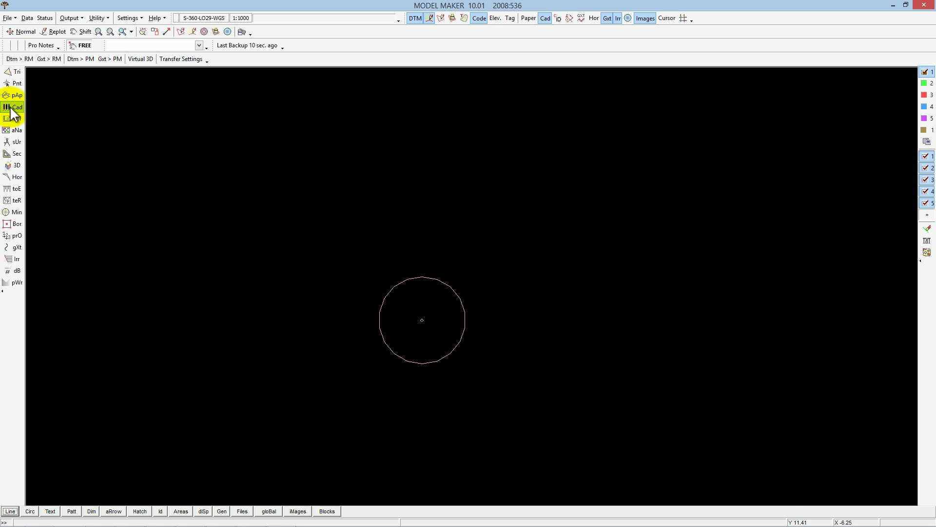
pyautogui.click(160, 511)
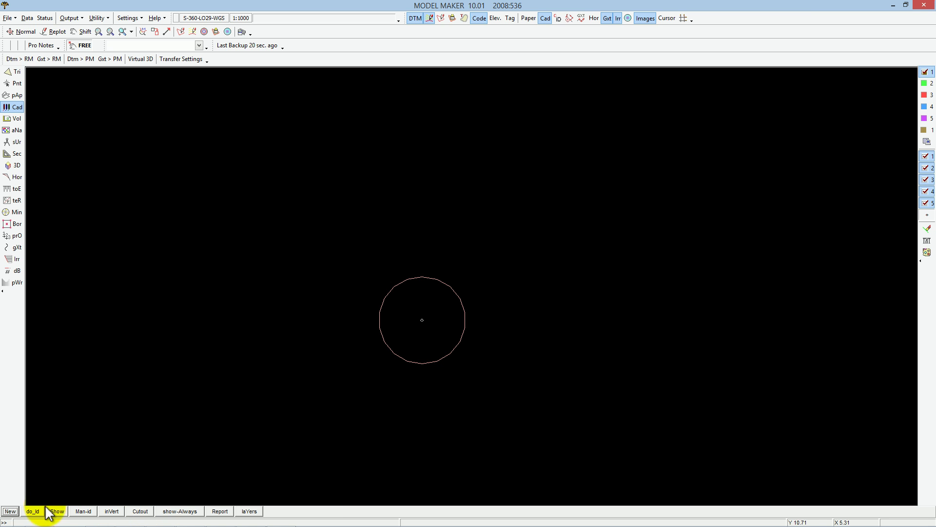
pyautogui.click(11, 511)
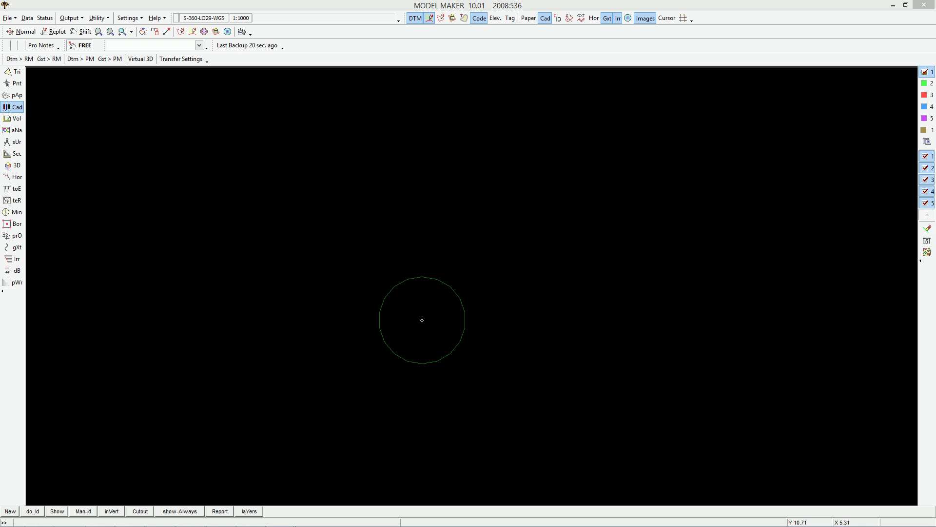
pyautogui.moveTo(863, 101); pyautogui.dragTo(689, 119)
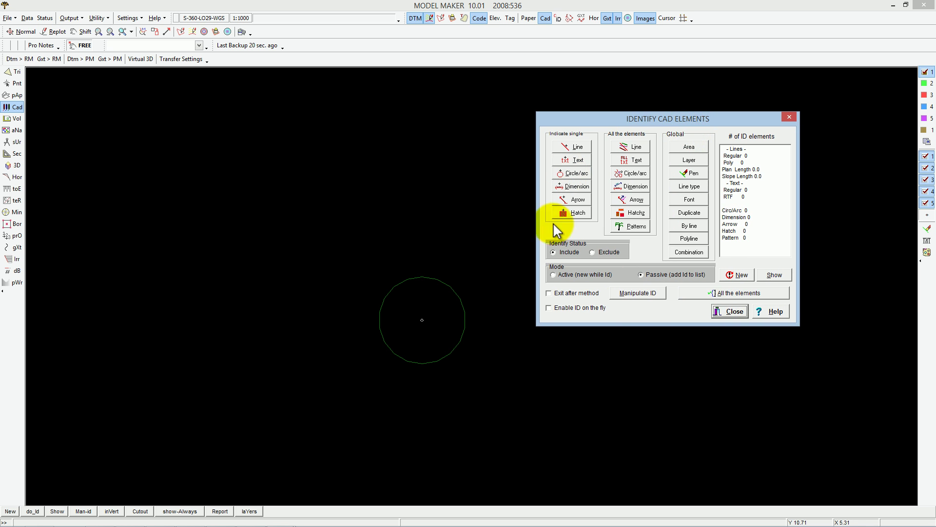
pyautogui.click(717, 293)
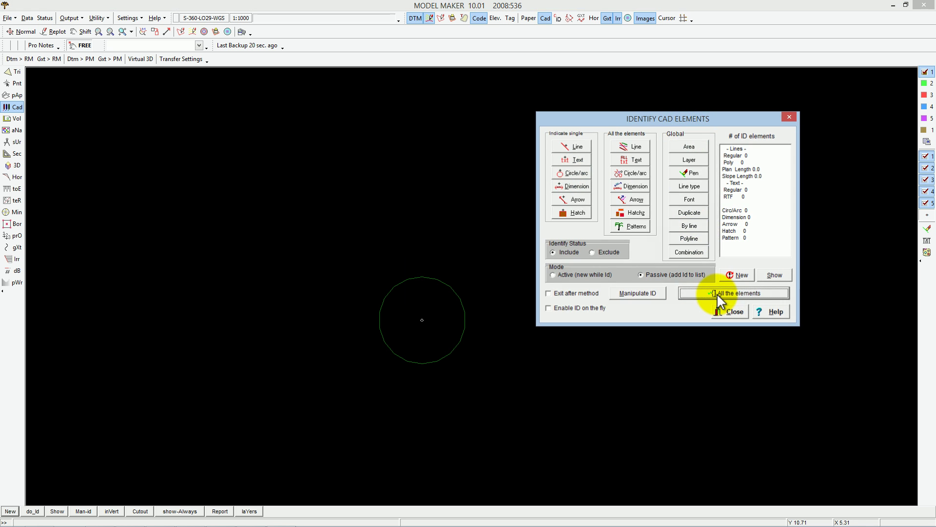
pyautogui.click(422, 230)
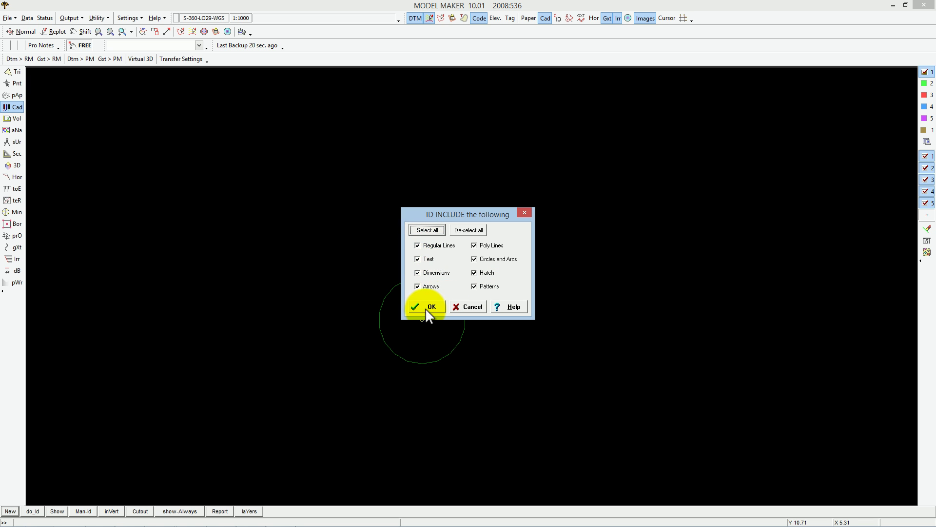
pyautogui.click(428, 307)
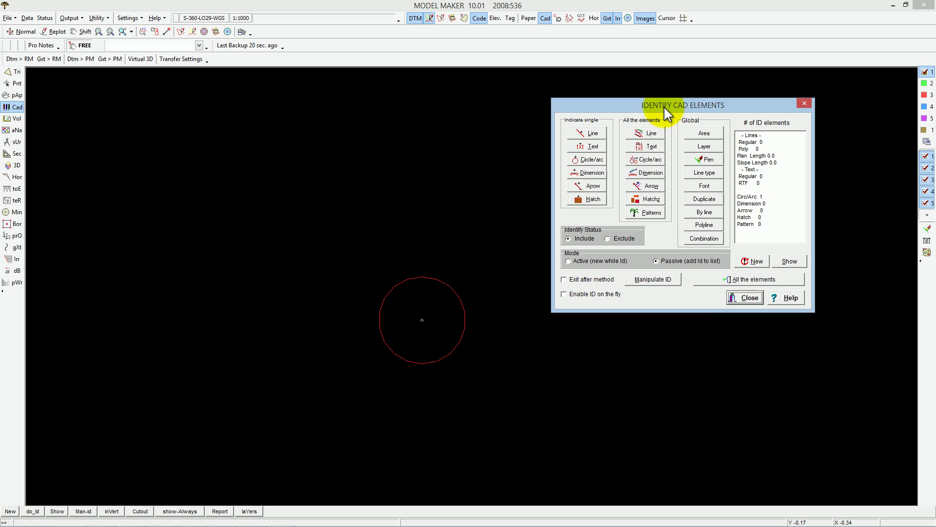
# - Start saving the identified elements as a CAD pattern and choose the .MMSystems\SM\PatData folder as its location
pyautogui.click(744, 298)
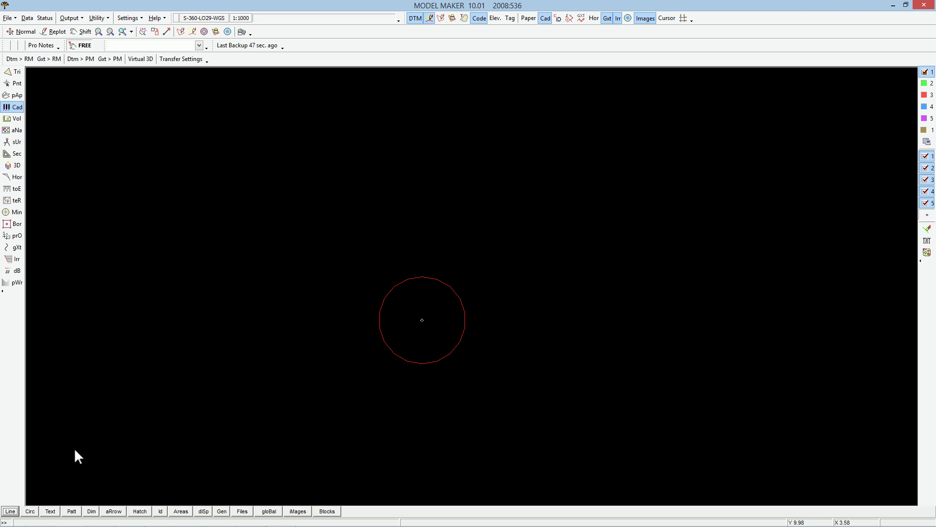
pyautogui.click(71, 511)
pyautogui.click(7, 511)
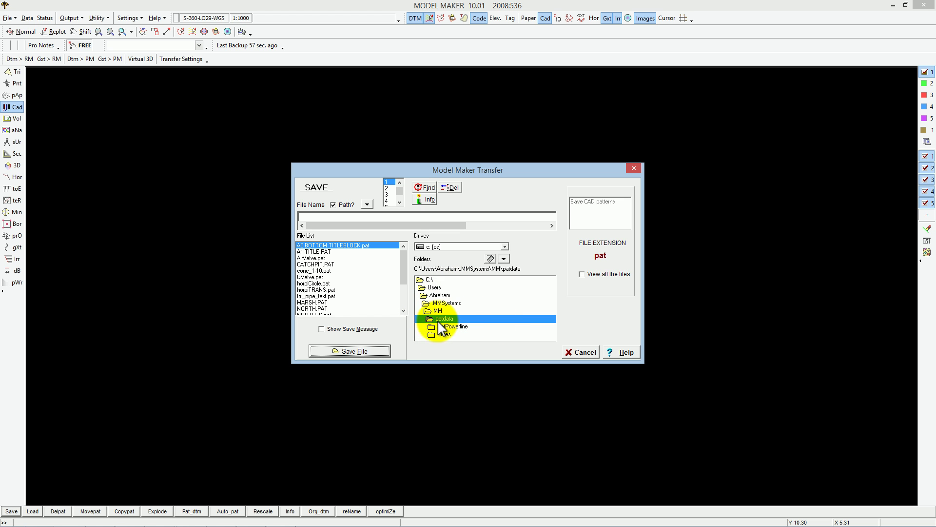
pyautogui.doubleClick(452, 303)
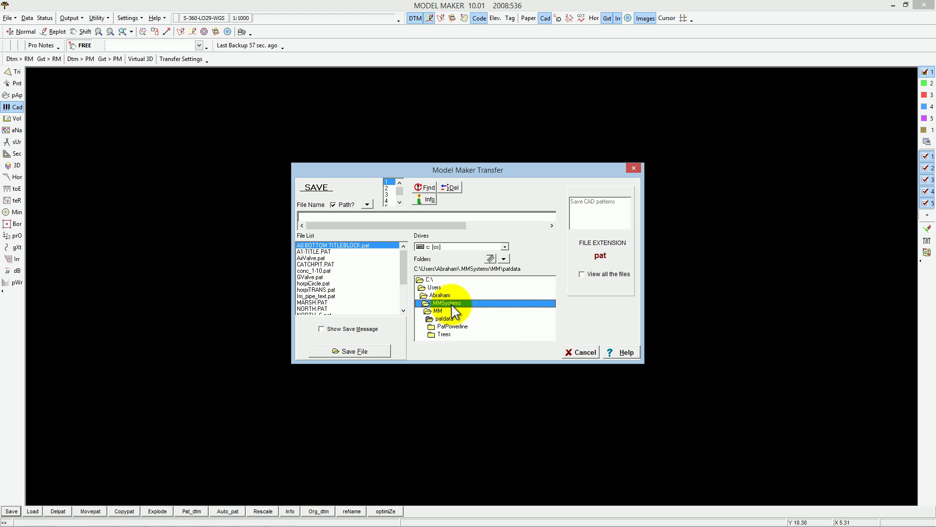
pyautogui.scroll(-1, 552, 313)
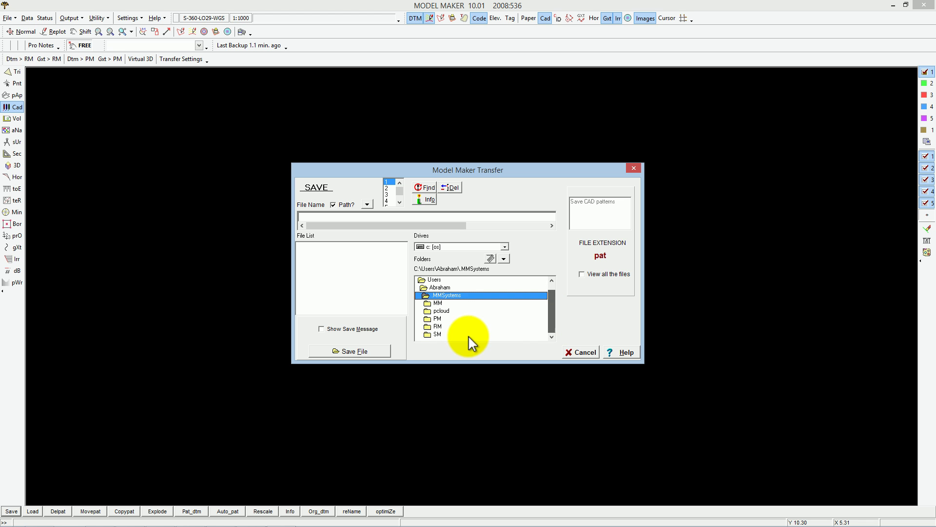
pyautogui.doubleClick(439, 335)
pyautogui.doubleClick(449, 333)
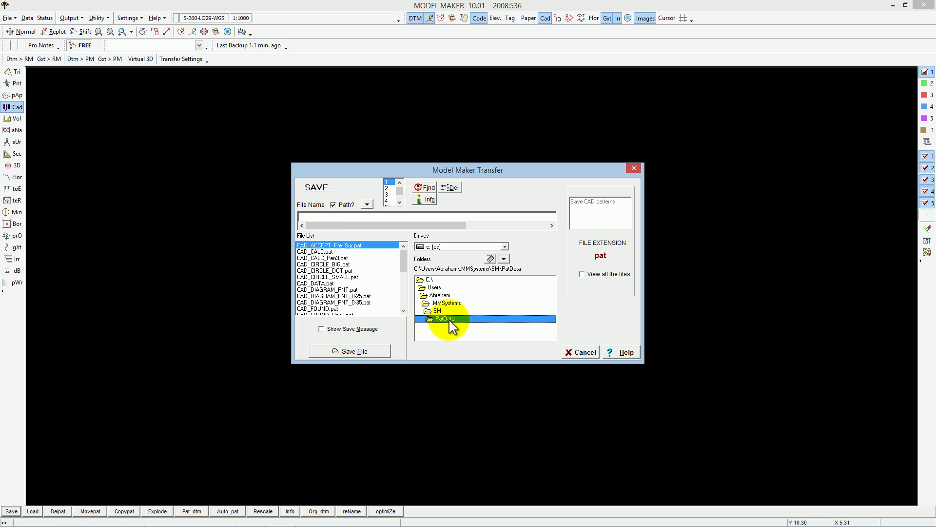
# - Name the pattern file CAD_DEMO and save it in the chosen folder
pyautogui.click(328, 217)
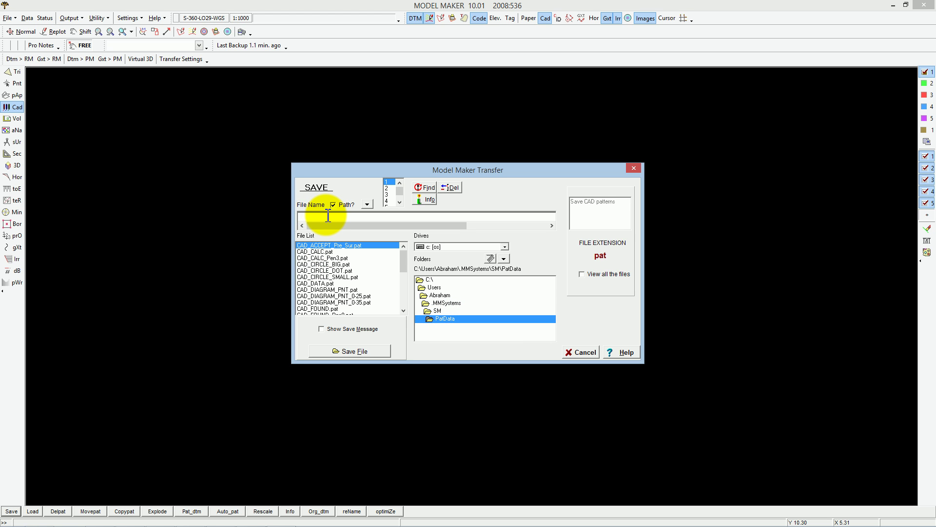
pyautogui.write('CAD_DEMO')
pyautogui.click(375, 348)
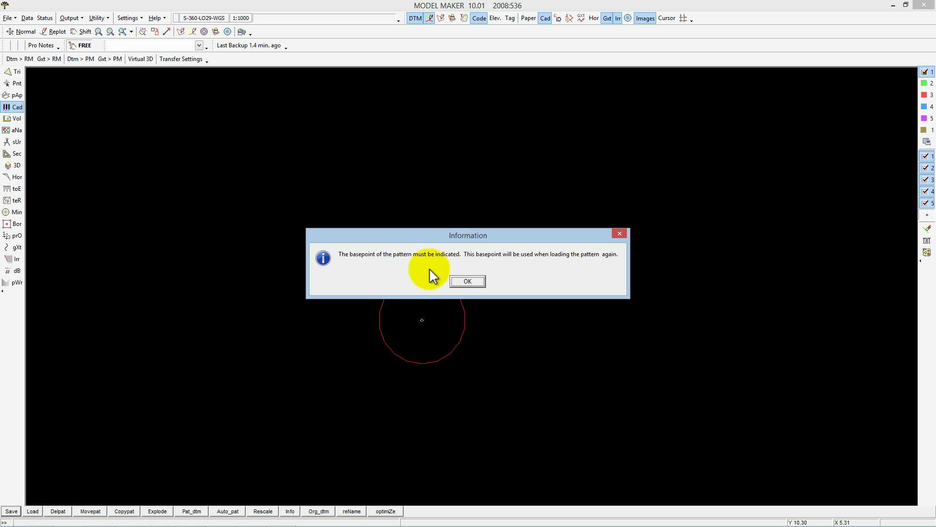
# - Place the saved pattern's base point at fixed coordinates Y 0, X 0
pyautogui.click(462, 280)
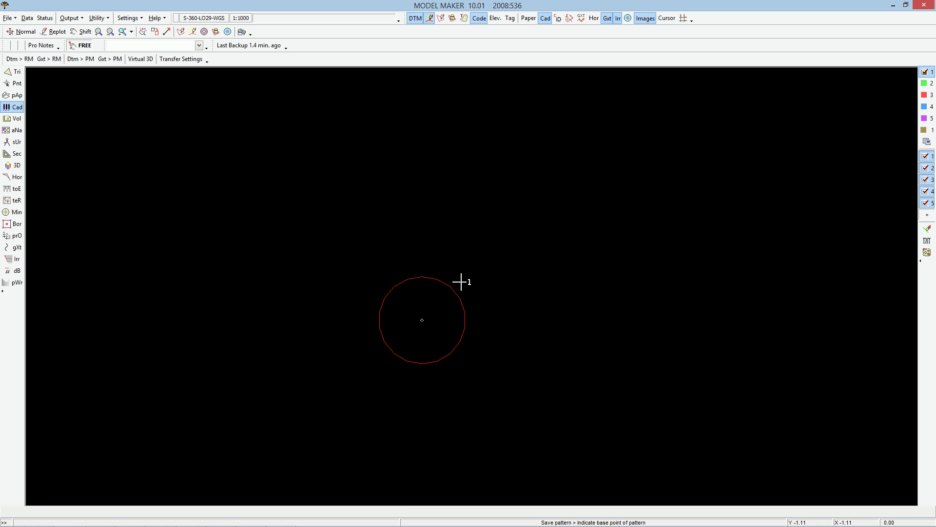
pyautogui.rightClick(461, 282)
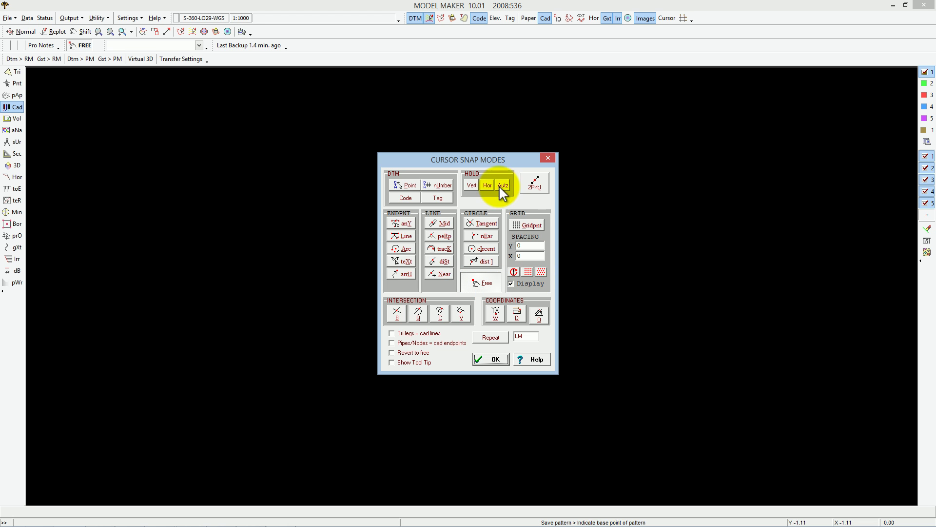
pyautogui.click(502, 313)
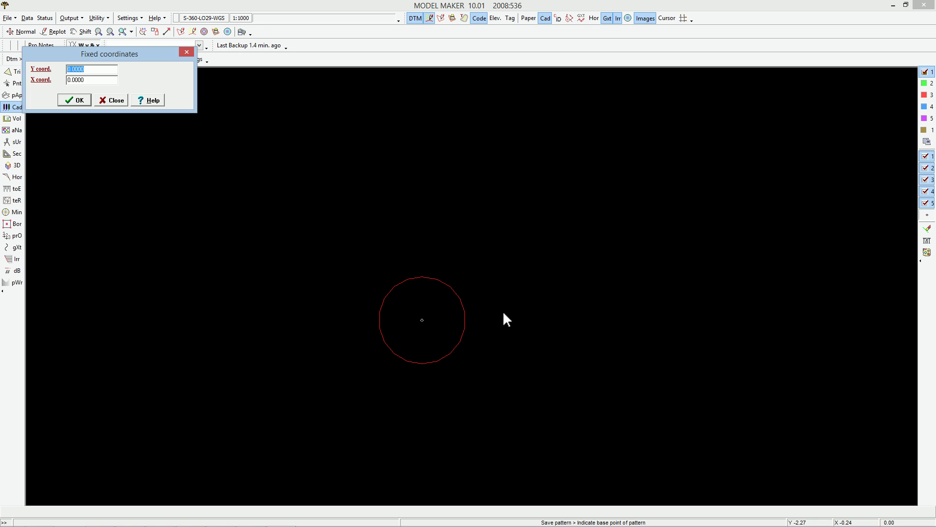
pyautogui.click(77, 101)
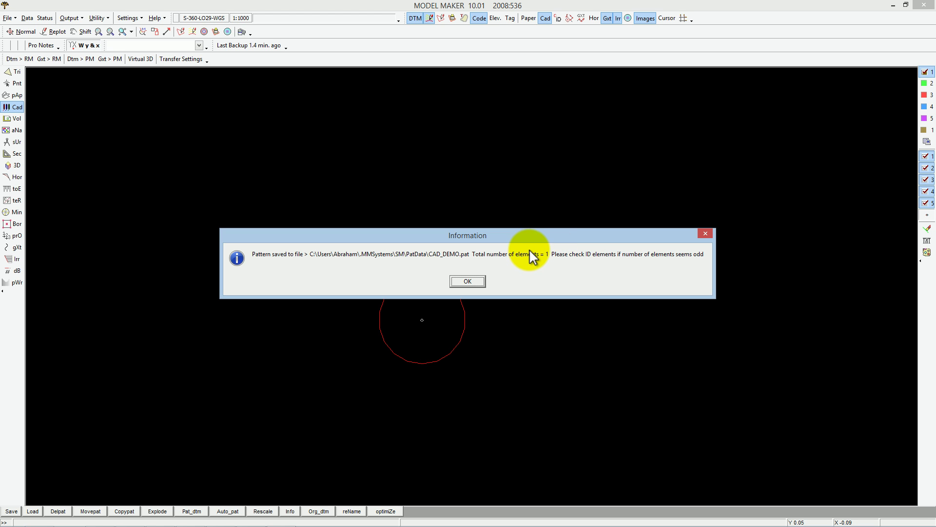
pyautogui.click(477, 283)
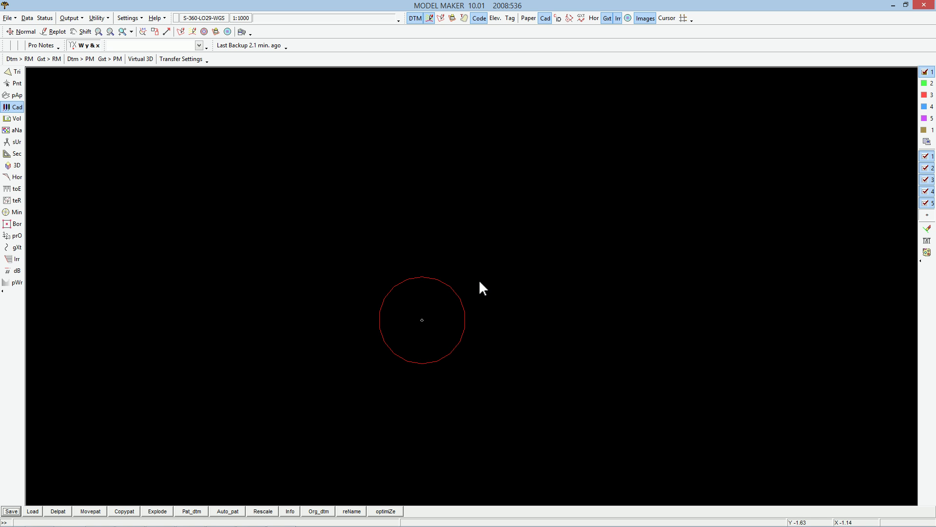
# - Switch to Survey Maker and open its cadastral code maintenance
pyautogui.hotkey('alt', 'Tab')
pyautogui.moveTo(601, 114); pyautogui.dragTo(435, 130)
pyautogui.doubleClick(434, 129)
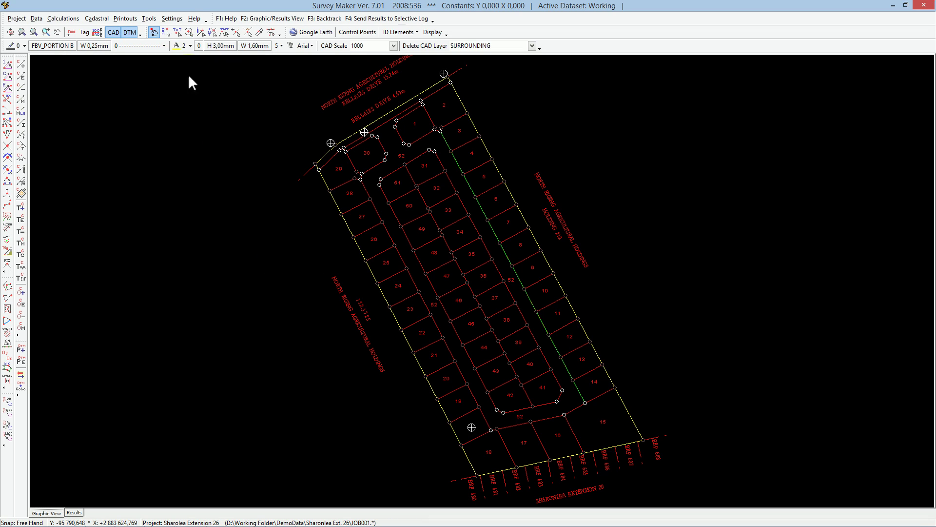
pyautogui.click(172, 19)
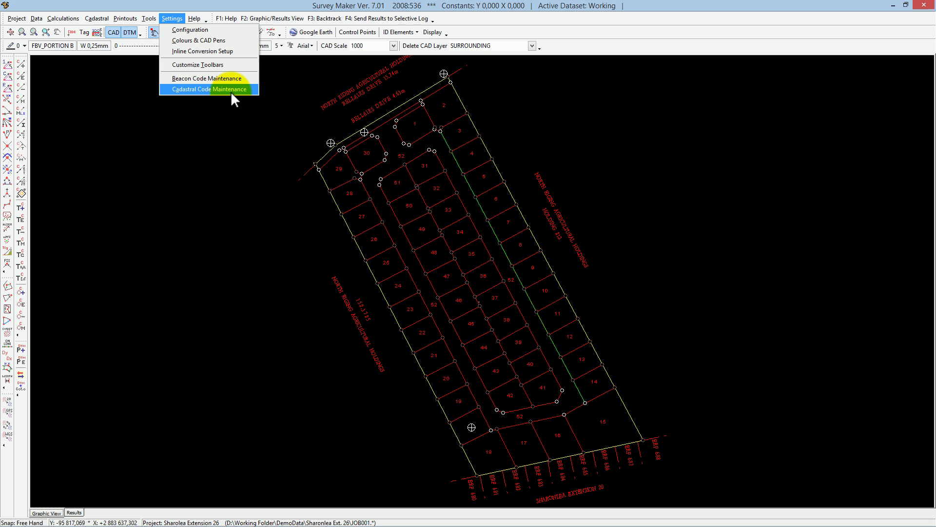
pyautogui.click(232, 93)
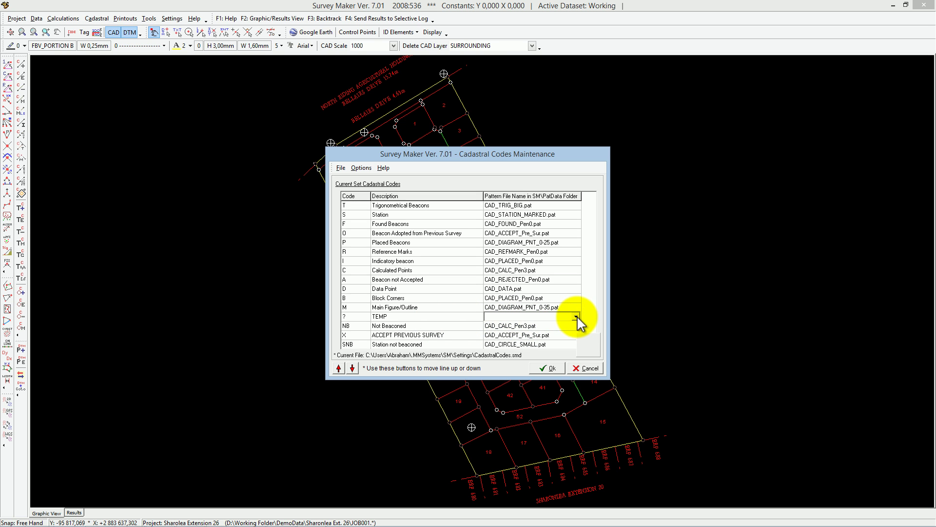
# - Assign the CAD_DEMO.pat pattern file to the TEMP cadastral code and accept the code settings
pyautogui.click(577, 316)
pyautogui.moveTo(576, 332); pyautogui.dragTo(578, 336)
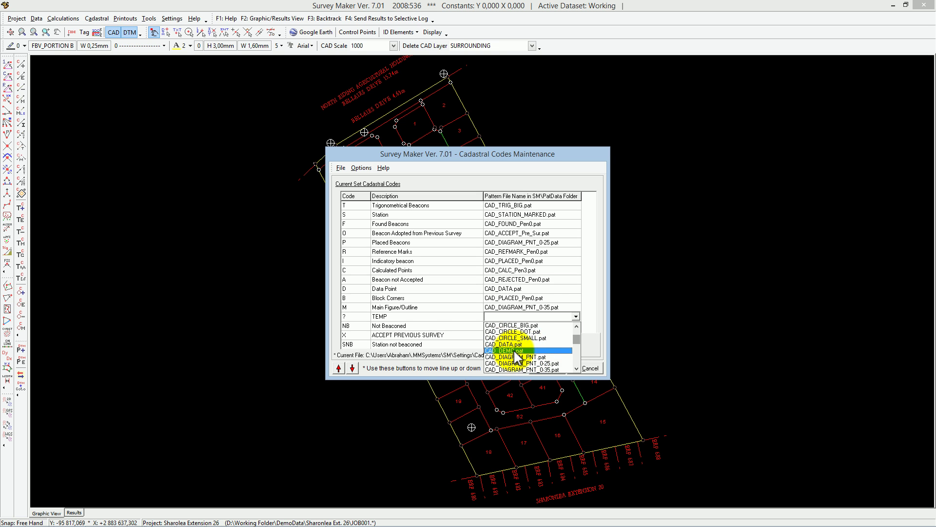
pyautogui.click(515, 351)
pyautogui.click(417, 314)
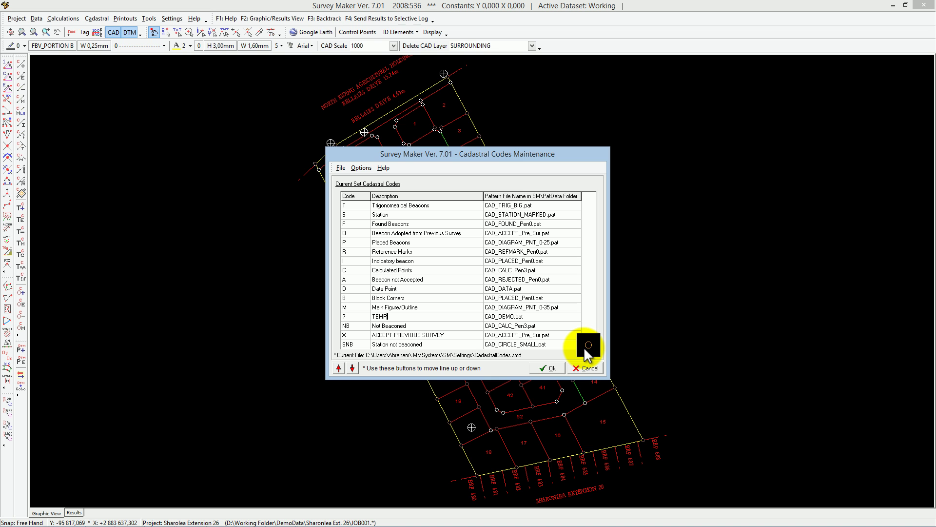
pyautogui.click(549, 368)
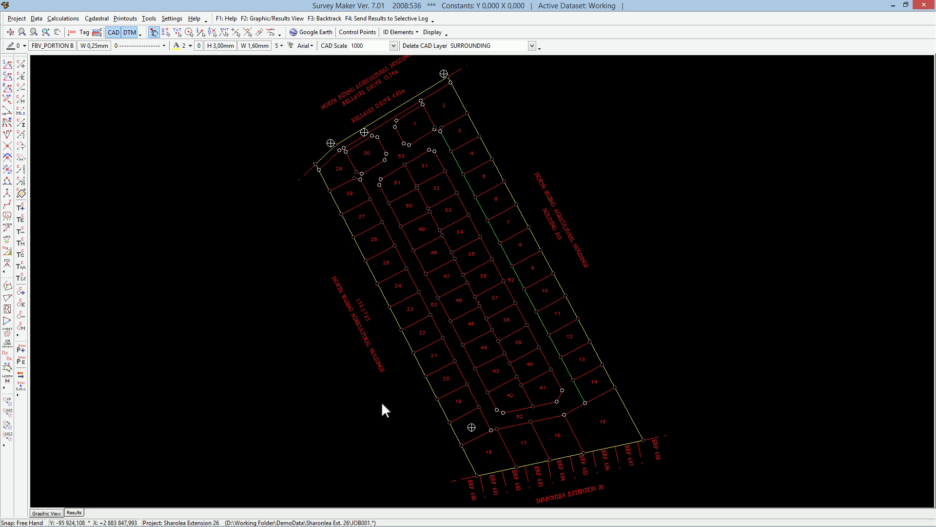
# - Open the Survey Maker configuration settings
pyautogui.click(174, 19)
pyautogui.press('Escape')
pyautogui.press('Return')
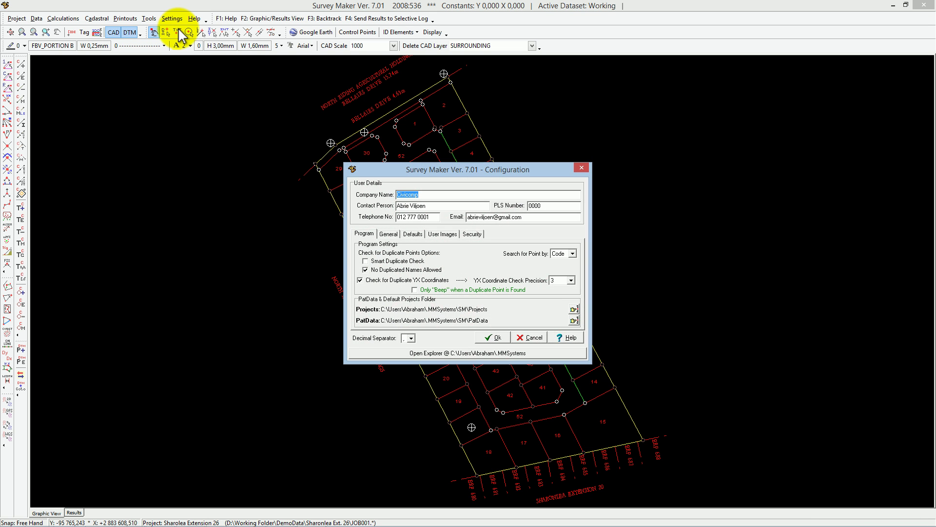